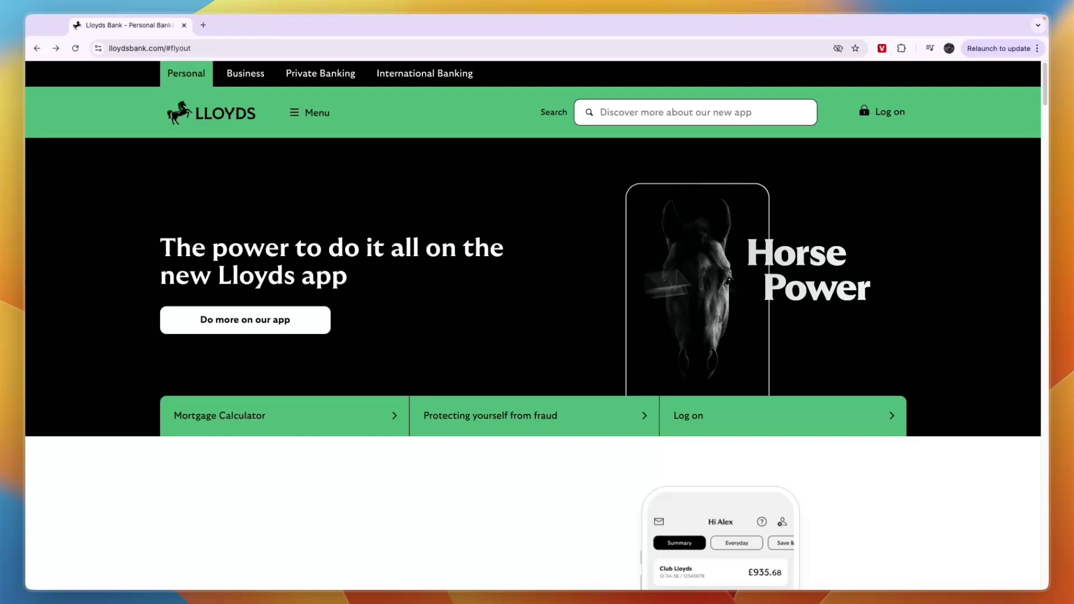
Open the Log on menu on the Lloyds homepage to show the Personal and Business Internet Banking options.
{"action": "left_click", "coordinate": [888, 117]}
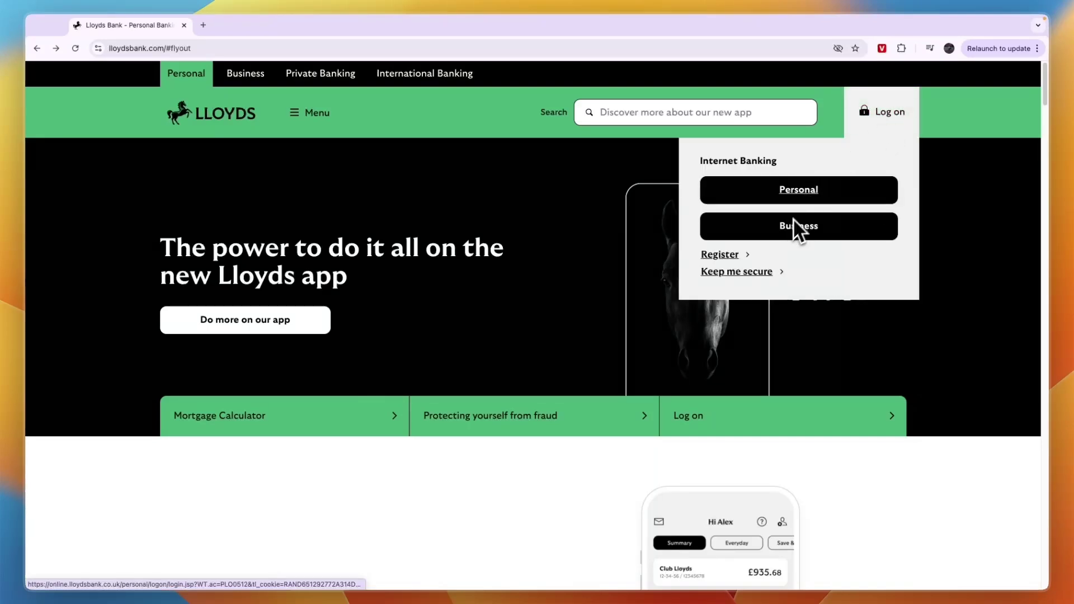
Go to the Personal Internet Banking logon page, clearing a stray text selection.
{"action": "left_click", "coordinate": [797, 191]}
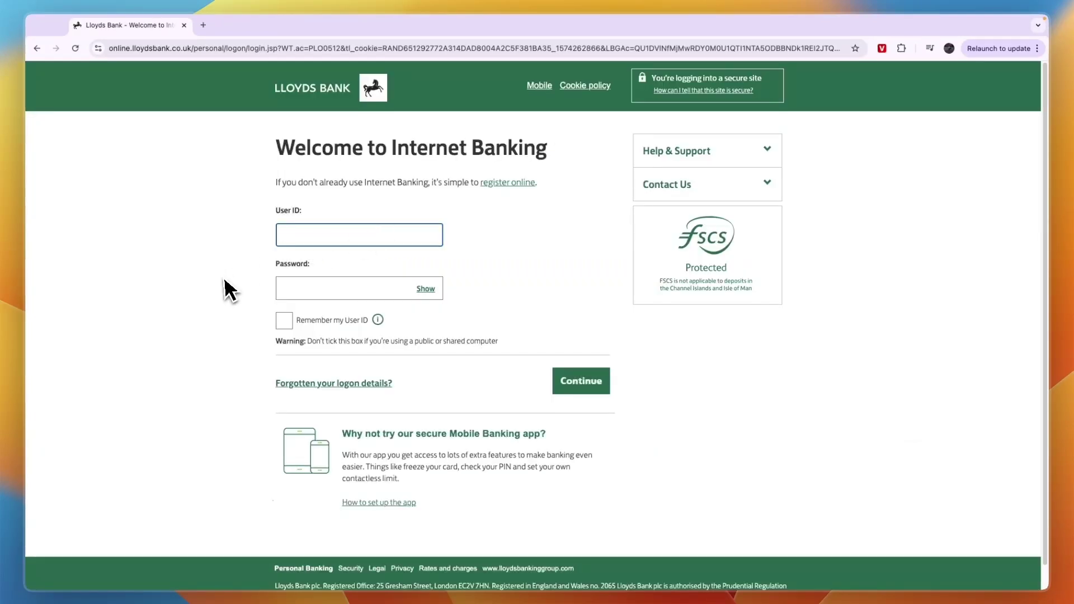
{"action": "left_click_drag", "start_coordinate": [267, 218], "coordinate": [327, 225]}
{"action": "left_click", "coordinate": [287, 232]}
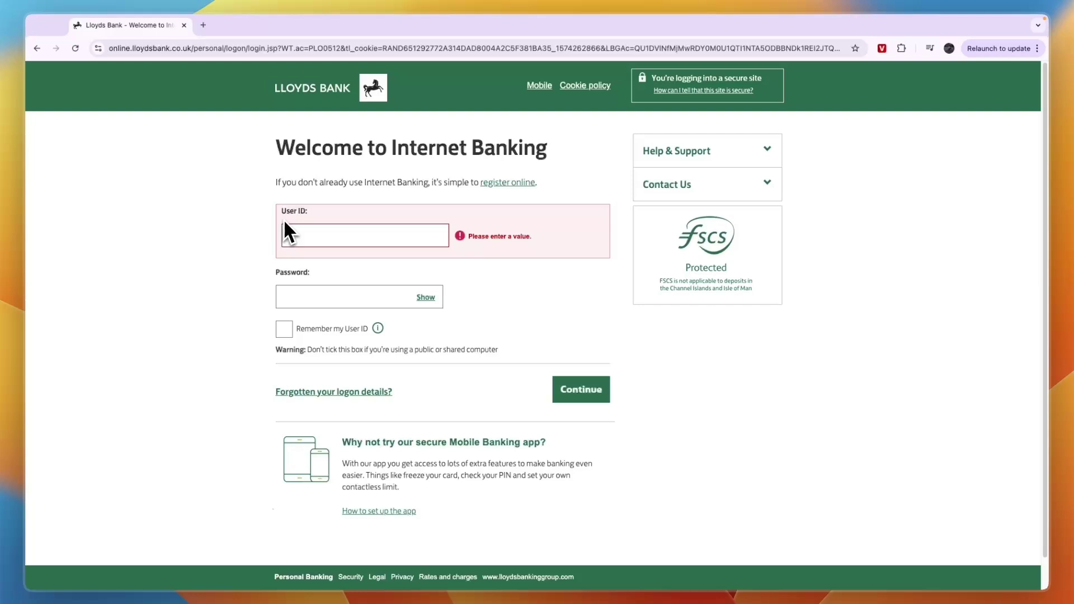
{"action": "left_click", "coordinate": [282, 211]}
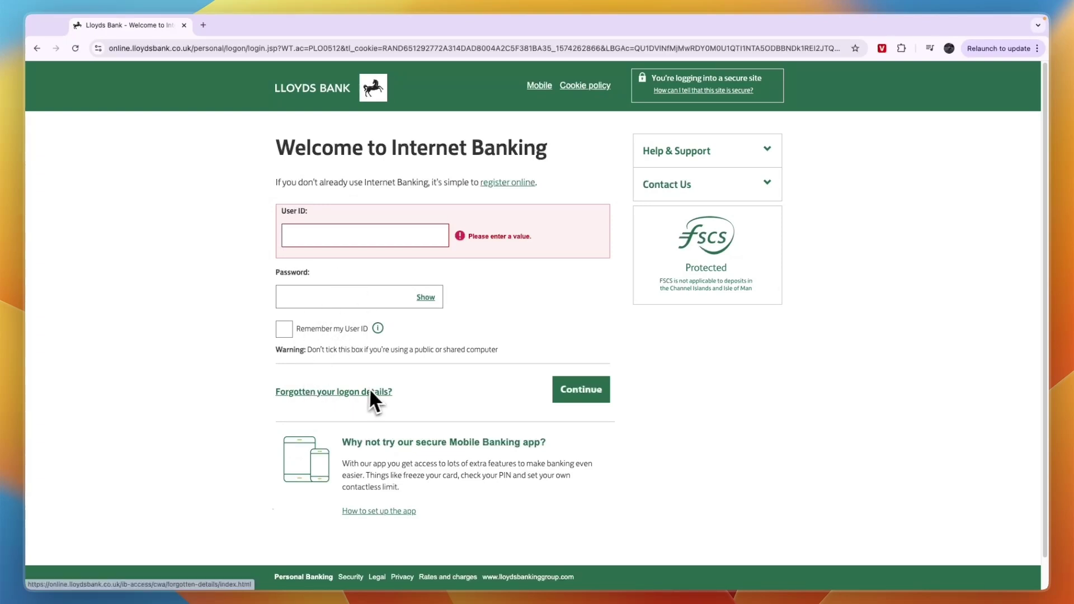
Under 'Forgotten your logon details?', choose 'Find out your User ID' and continue to step 1.
{"action": "left_click", "coordinate": [355, 390]}
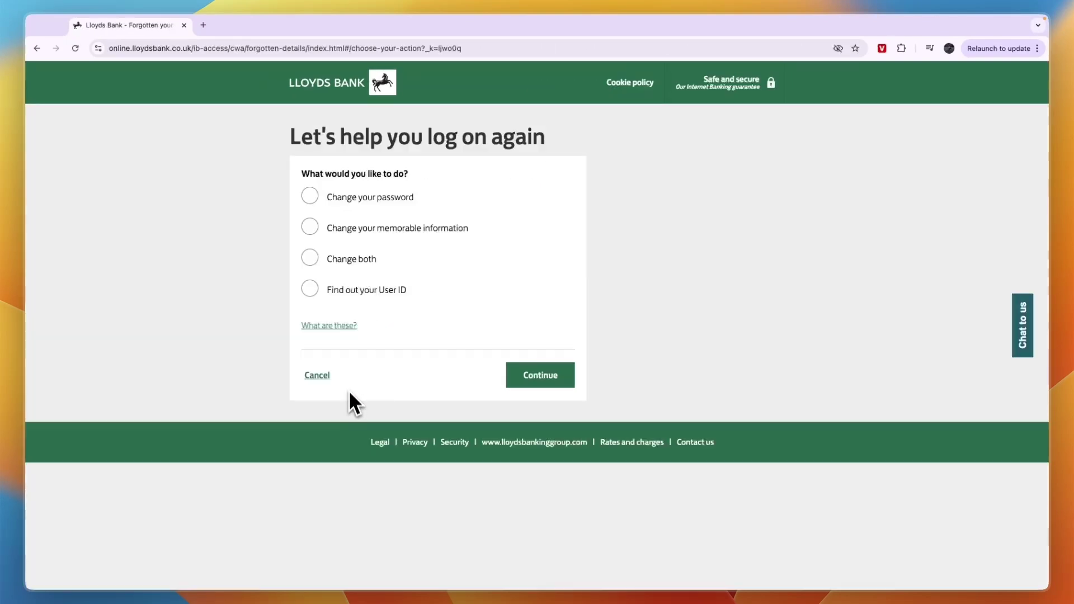
{"action": "left_click", "coordinate": [373, 298]}
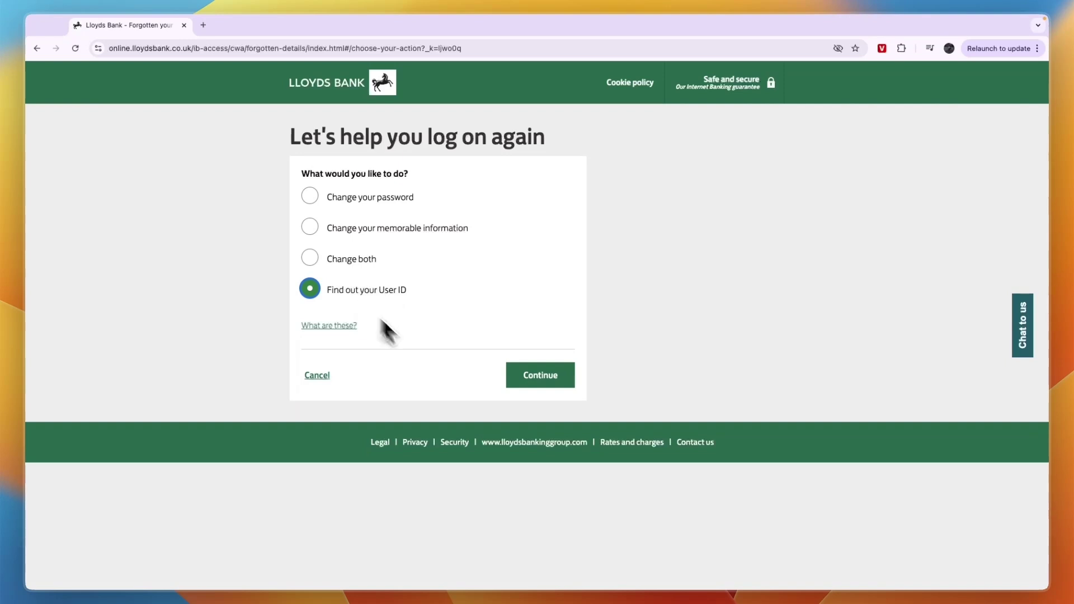
{"action": "left_click", "coordinate": [527, 382]}
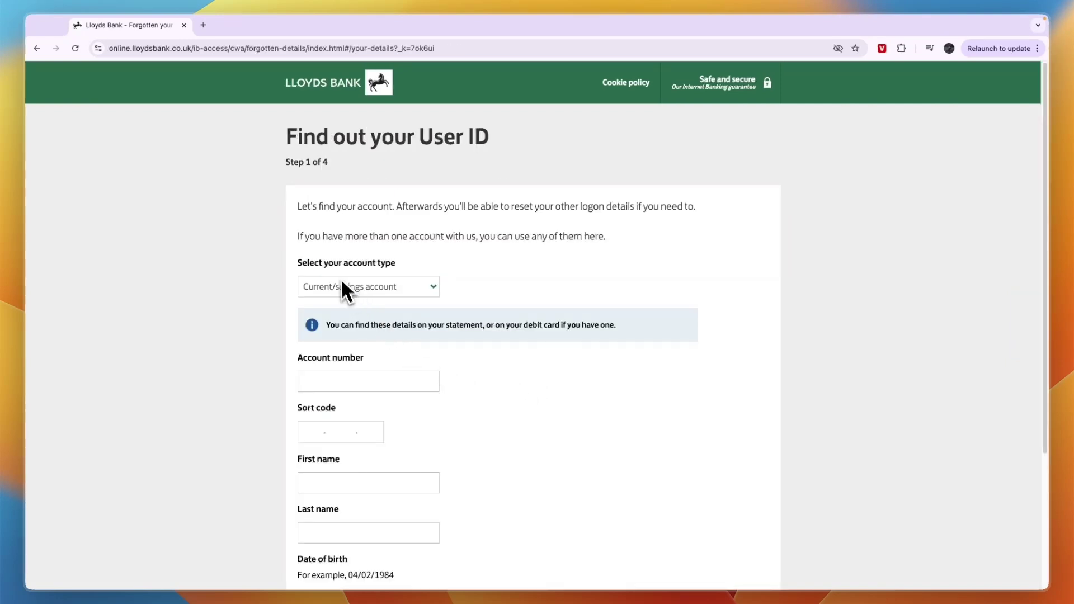
{"action": "scroll", "coordinate": [361, 289], "scroll_direction": "down", "scroll_amount": 1}
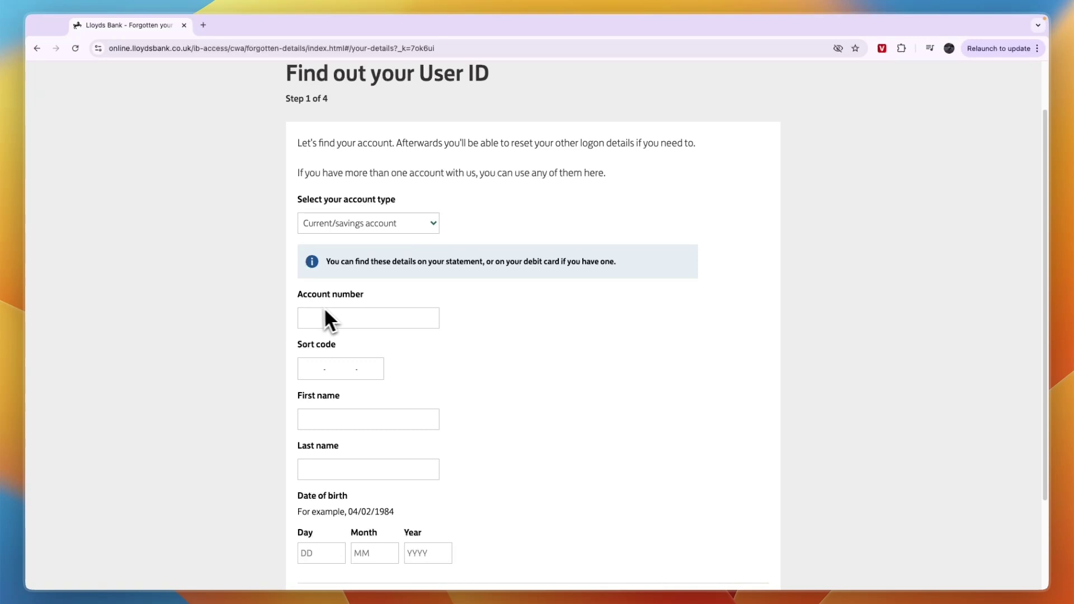
{"action": "scroll", "coordinate": [311, 313], "scroll_direction": "down", "scroll_amount": 1}
{"action": "scroll", "coordinate": [315, 358], "scroll_direction": "down", "scroll_amount": 1}
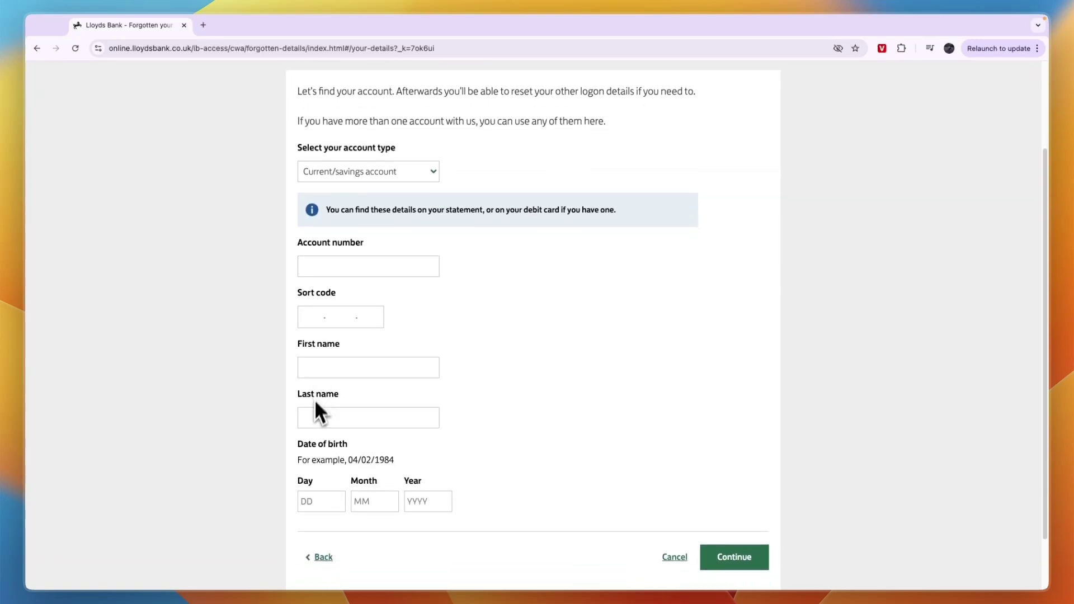
{"action": "scroll", "coordinate": [315, 411], "scroll_direction": "down", "scroll_amount": 1}
{"action": "scroll", "coordinate": [424, 417], "scroll_direction": "up", "scroll_amount": 2}
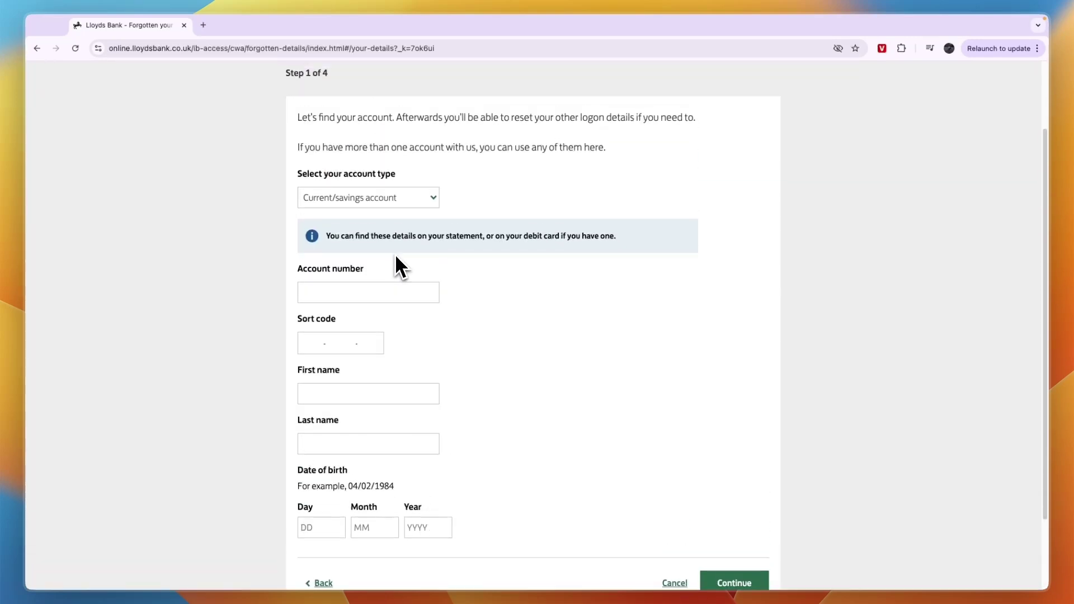
Highlight the form's account-details and debit card note and the User ID heading, then clear the highlights.
{"action": "left_click_drag", "start_coordinate": [330, 240], "coordinate": [458, 243]}
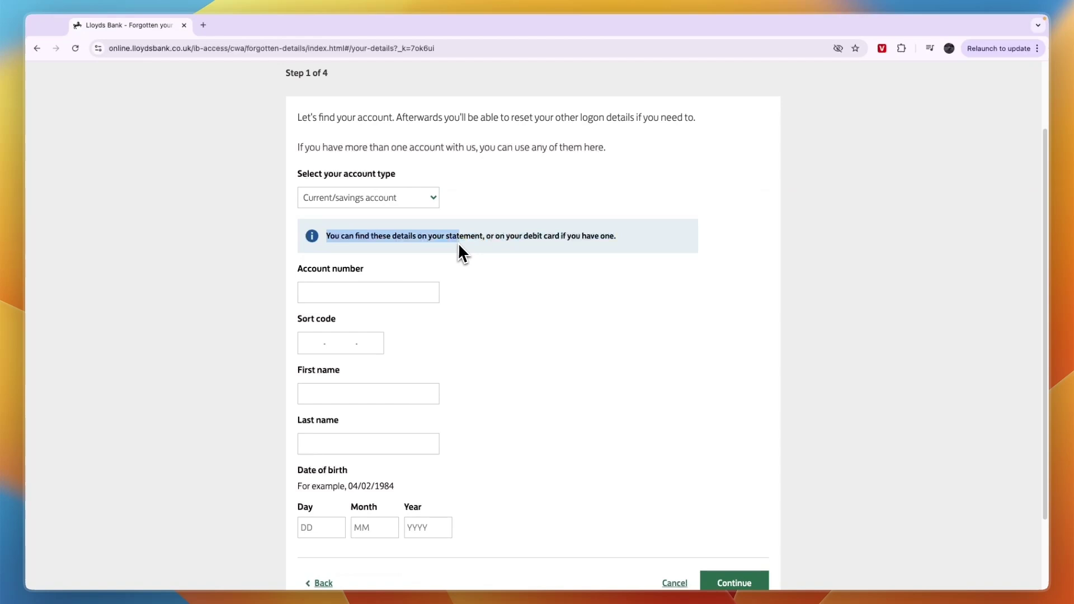
{"action": "double_click", "coordinate": [498, 237]}
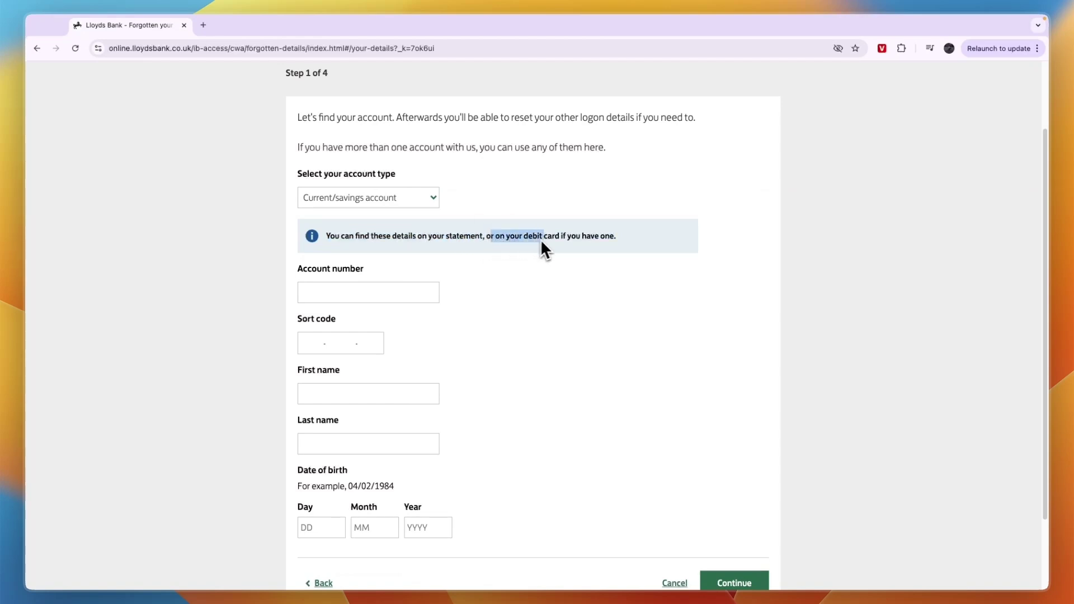
{"action": "left_click_drag", "start_coordinate": [541, 242], "coordinate": [628, 259]}
{"action": "left_click", "coordinate": [601, 269]}
{"action": "scroll", "coordinate": [553, 295], "scroll_direction": "down", "scroll_amount": 1}
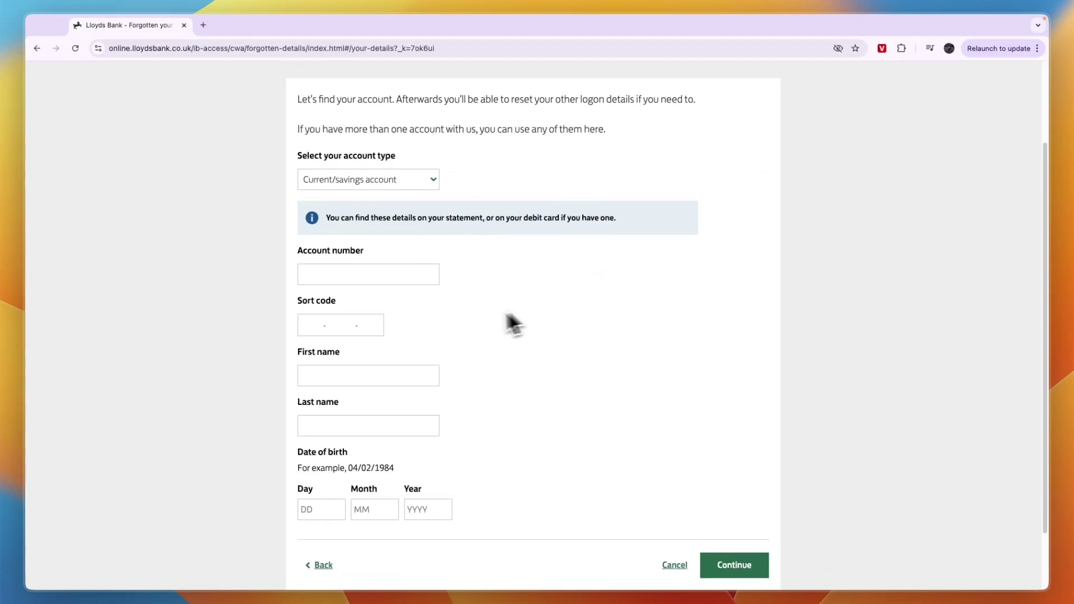
{"action": "scroll", "coordinate": [420, 344], "scroll_direction": "down", "scroll_amount": 2}
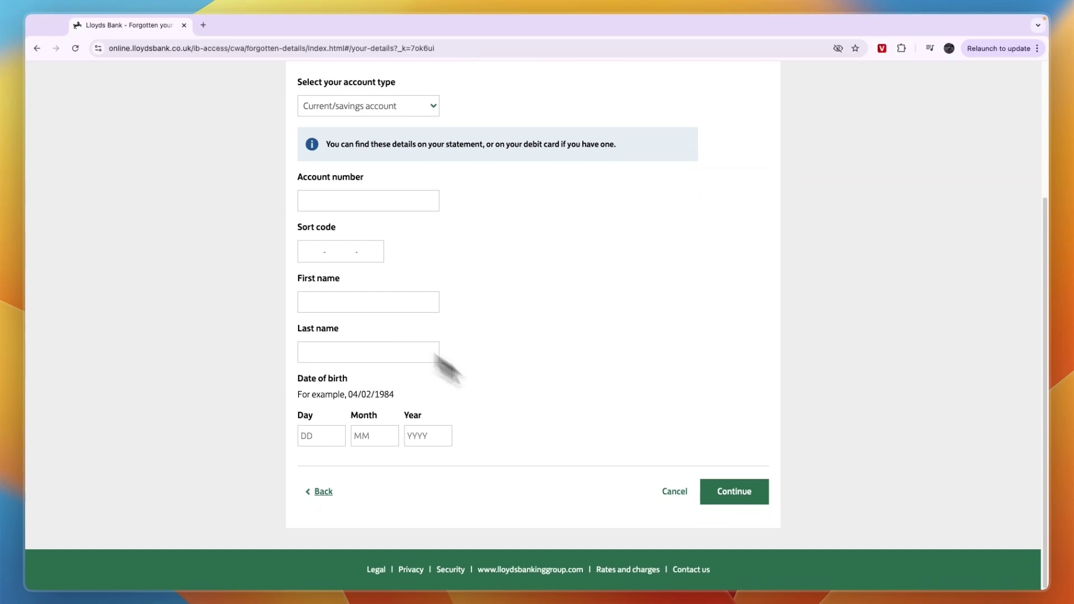
{"action": "scroll", "coordinate": [529, 518], "scroll_direction": "up", "scroll_amount": 2}
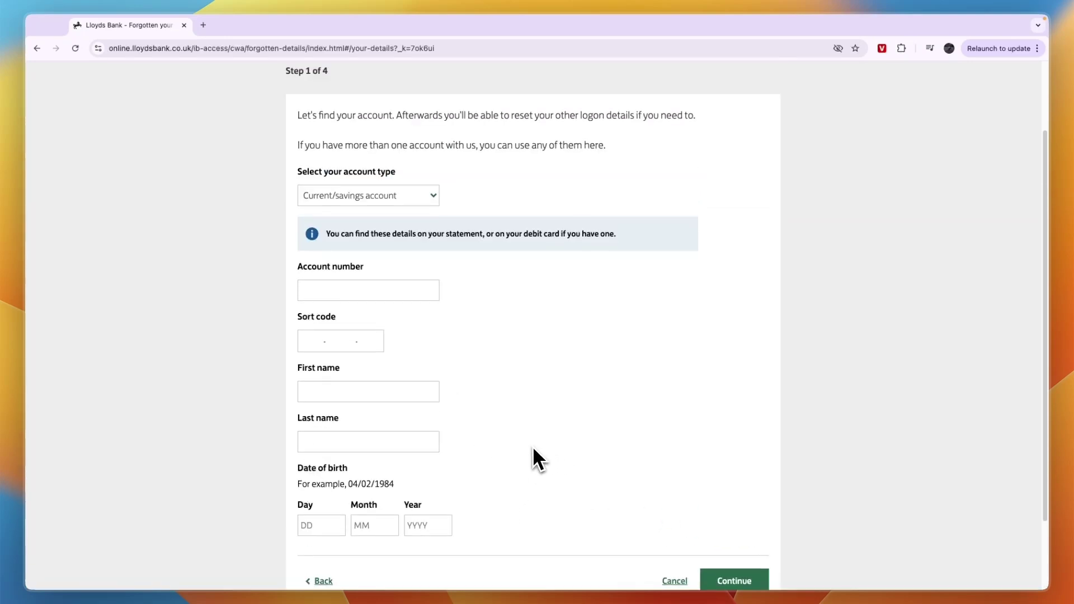
{"action": "scroll", "coordinate": [533, 445], "scroll_direction": "up", "scroll_amount": 3}
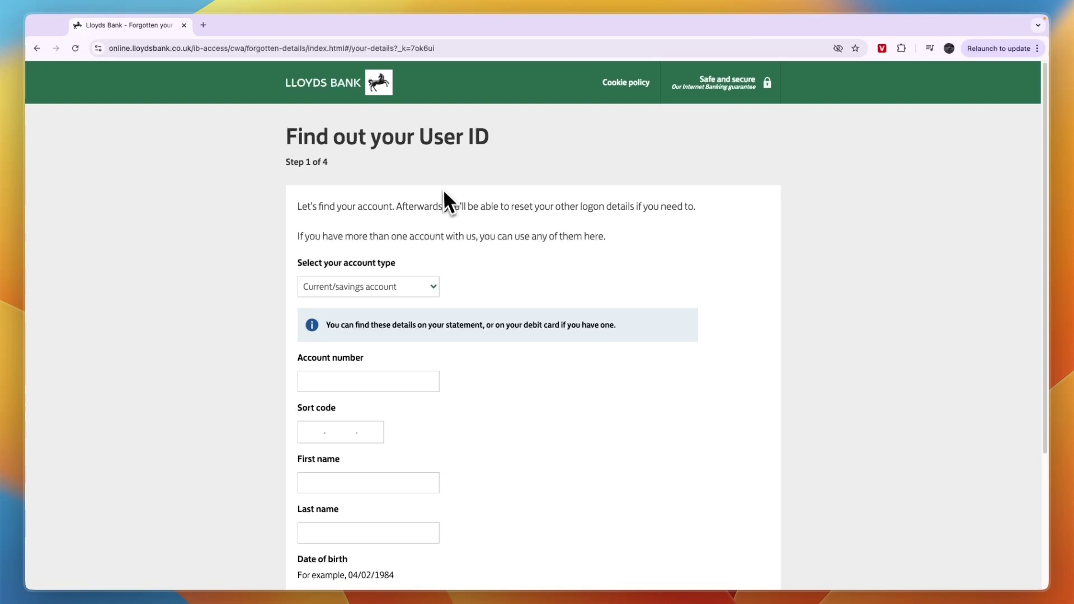
{"action": "left_click_drag", "start_coordinate": [422, 144], "coordinate": [552, 149]}
{"action": "left_click", "coordinate": [465, 158]}
{"action": "scroll", "coordinate": [156, 243], "scroll_direction": "down", "scroll_amount": 3}
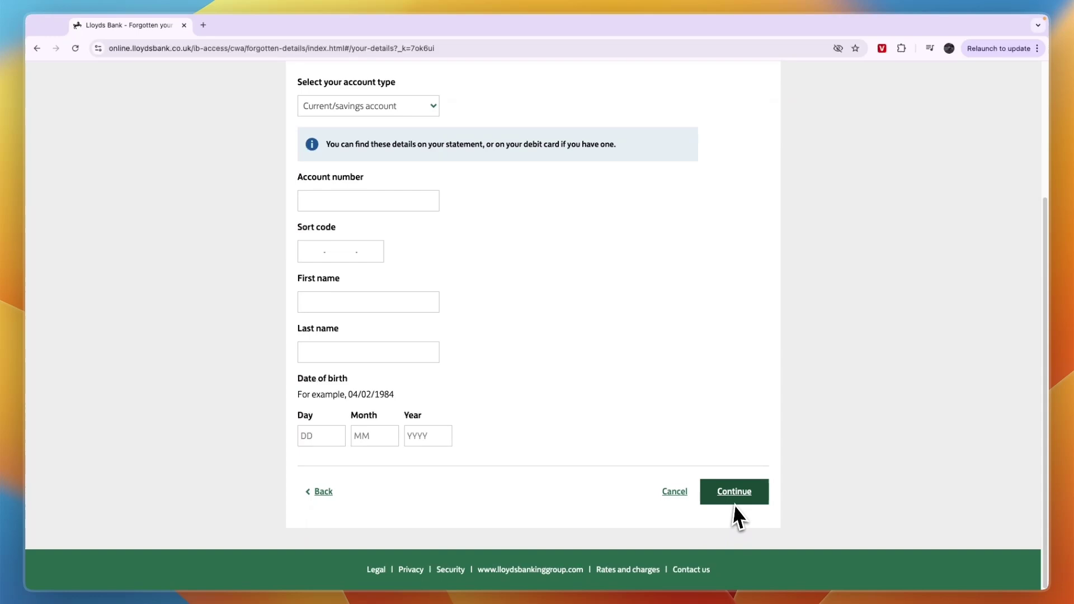
Open the footer contact information, then close the Call us tab with Cmd+W.
{"action": "left_click", "coordinate": [690, 573]}
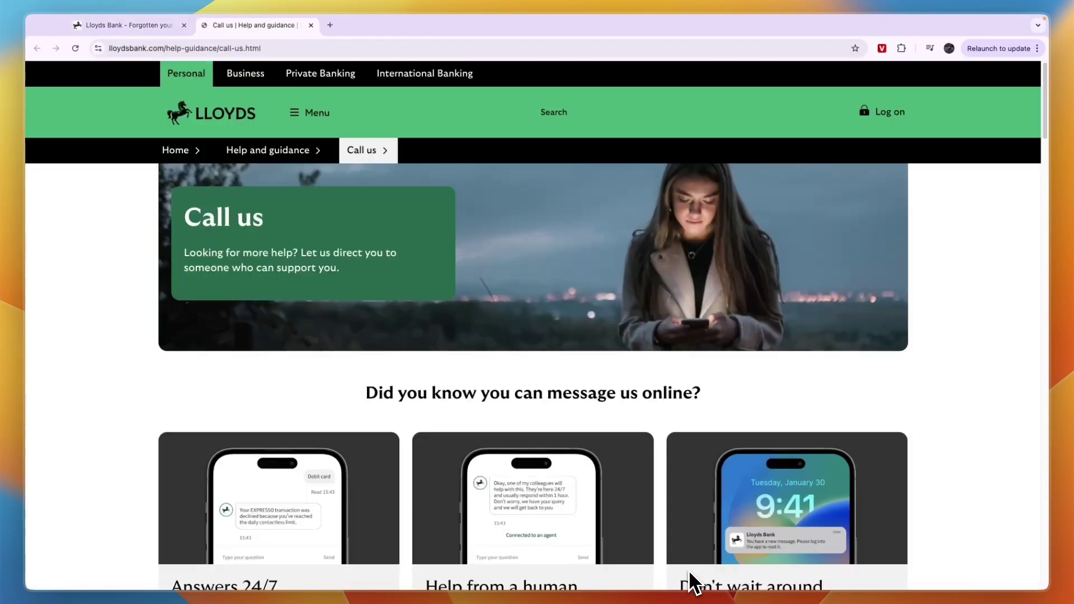
{"action": "scroll", "coordinate": [268, 273], "scroll_direction": "down", "scroll_amount": 3}
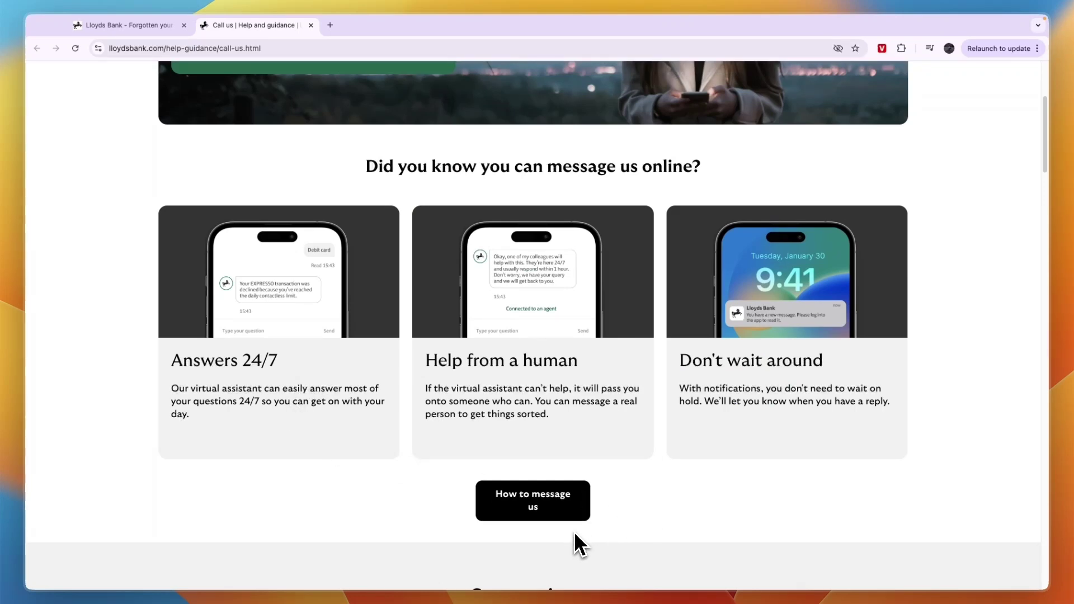
{"action": "key", "text": "super+w"}
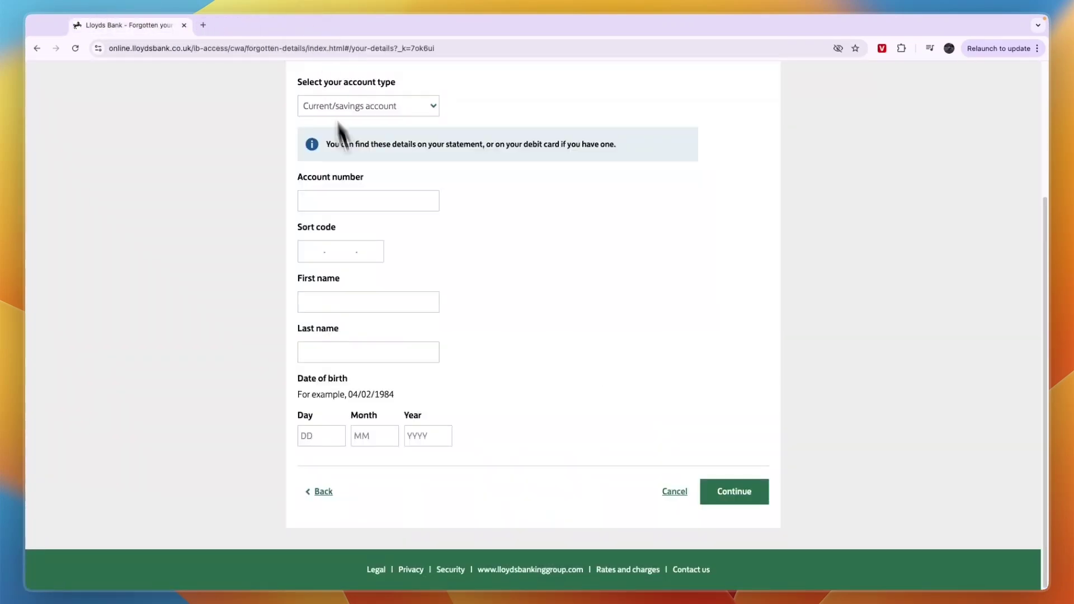
{"action": "scroll", "coordinate": [335, 186], "scroll_direction": "up", "scroll_amount": 3}
{"action": "left_click", "coordinate": [38, 51]}
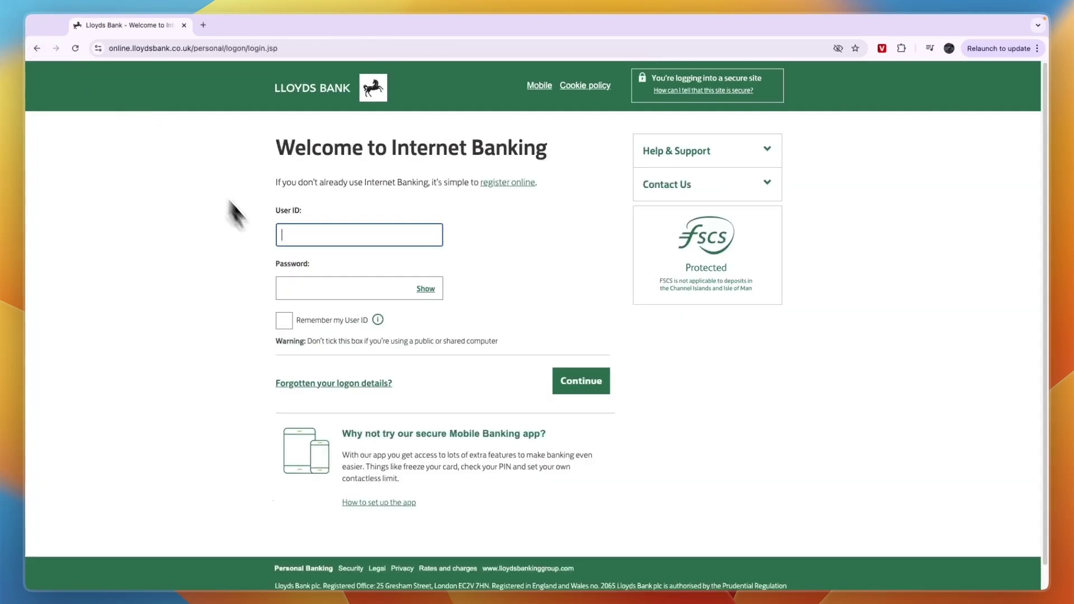
{"action": "left_click", "coordinate": [311, 384]}
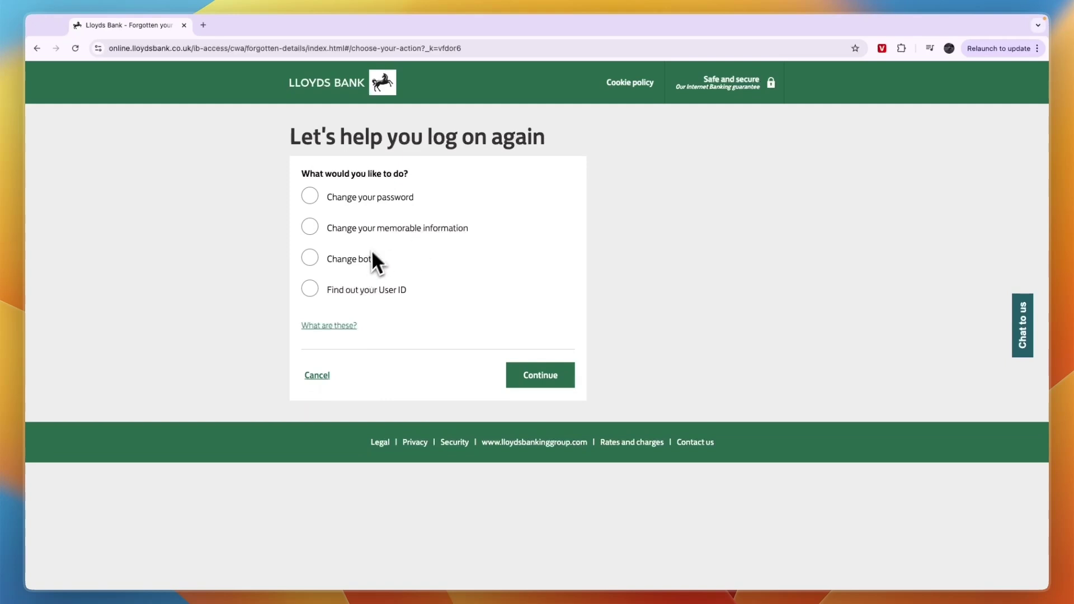
{"action": "left_click", "coordinate": [378, 228]}
{"action": "left_click", "coordinate": [544, 375]}
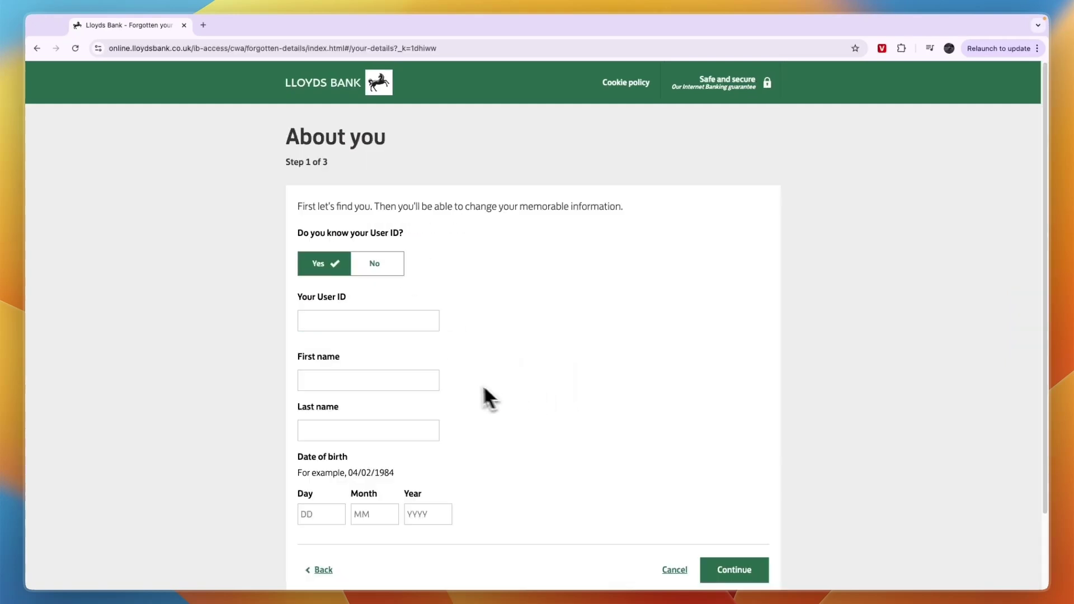
{"action": "left_click_drag", "start_coordinate": [298, 234], "coordinate": [412, 268]}
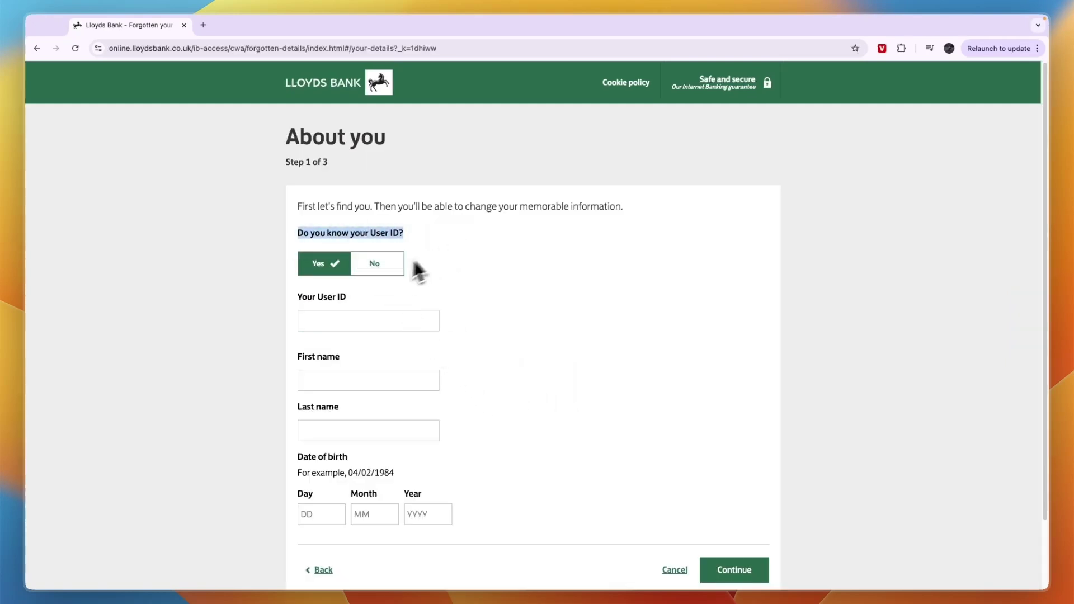
{"action": "left_click", "coordinate": [377, 267]}
{"action": "scroll", "coordinate": [367, 341], "scroll_direction": "down", "scroll_amount": 1}
{"action": "scroll", "coordinate": [367, 341], "scroll_direction": "down", "scroll_amount": 2}
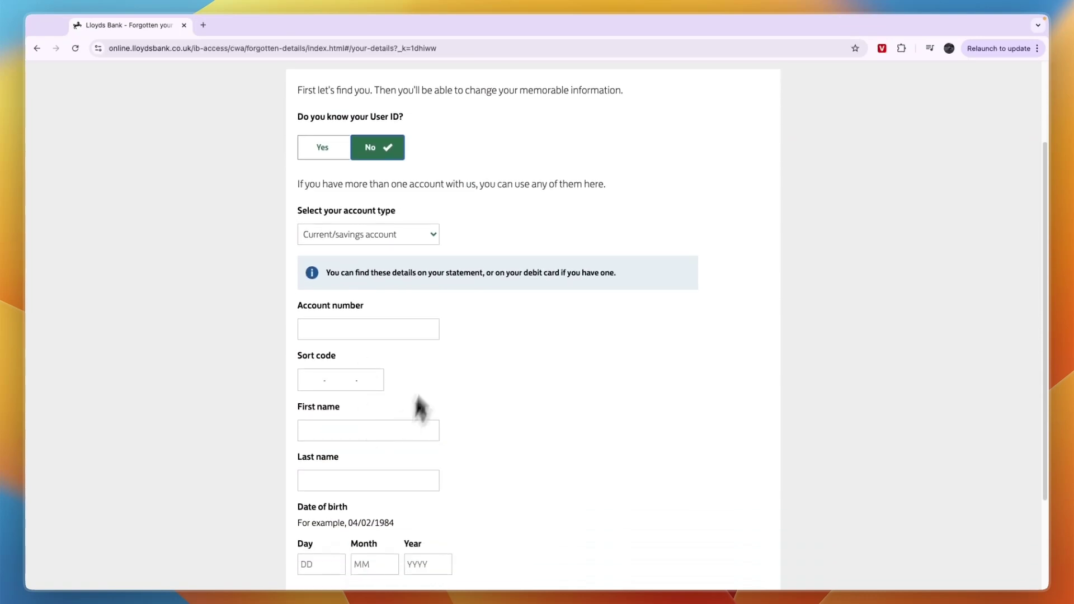
{"action": "scroll", "coordinate": [420, 408], "scroll_direction": "down", "scroll_amount": 3}
{"action": "scroll", "coordinate": [176, 338], "scroll_direction": "up", "scroll_amount": 5}
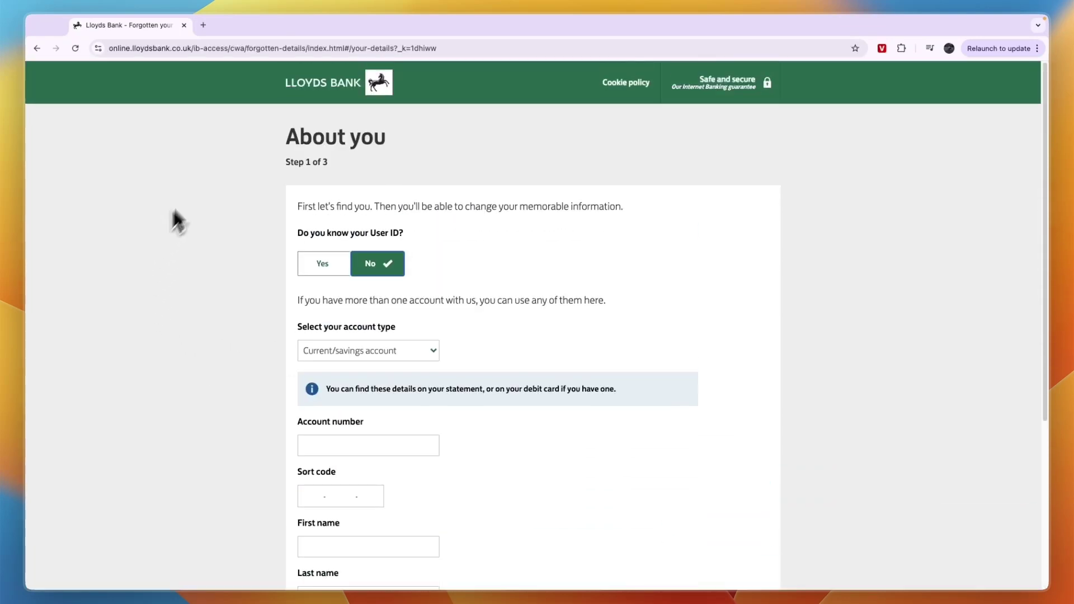
{"action": "left_click", "coordinate": [34, 50]}
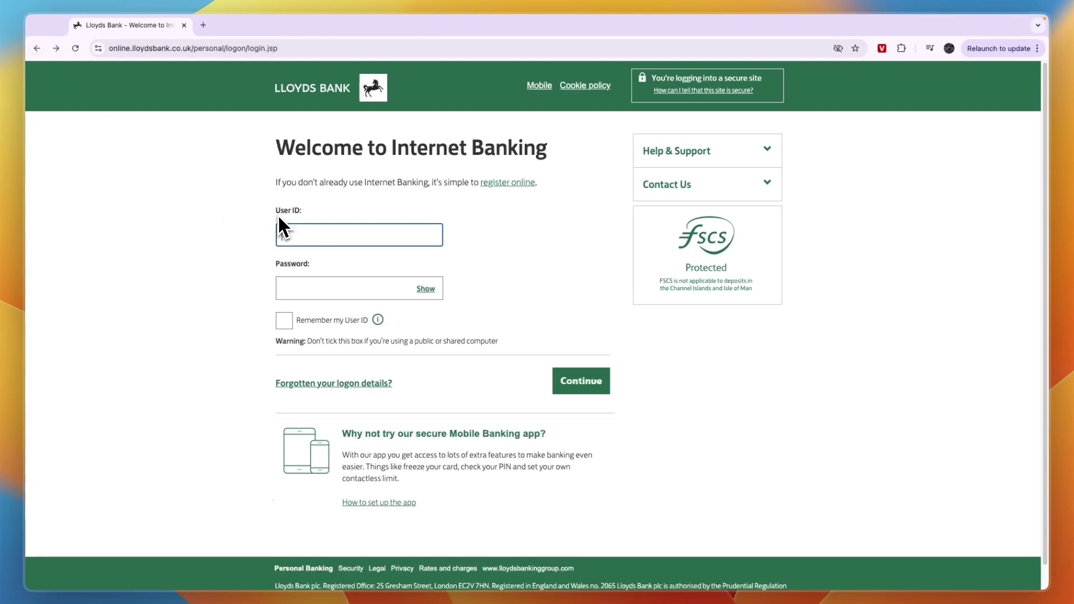
Choose 'Find out your User ID' under 'Forgotten your logon details?', after clearing a stray selection.
{"action": "left_click_drag", "start_coordinate": [278, 214], "coordinate": [326, 223]}
{"action": "left_click", "coordinate": [297, 231]}
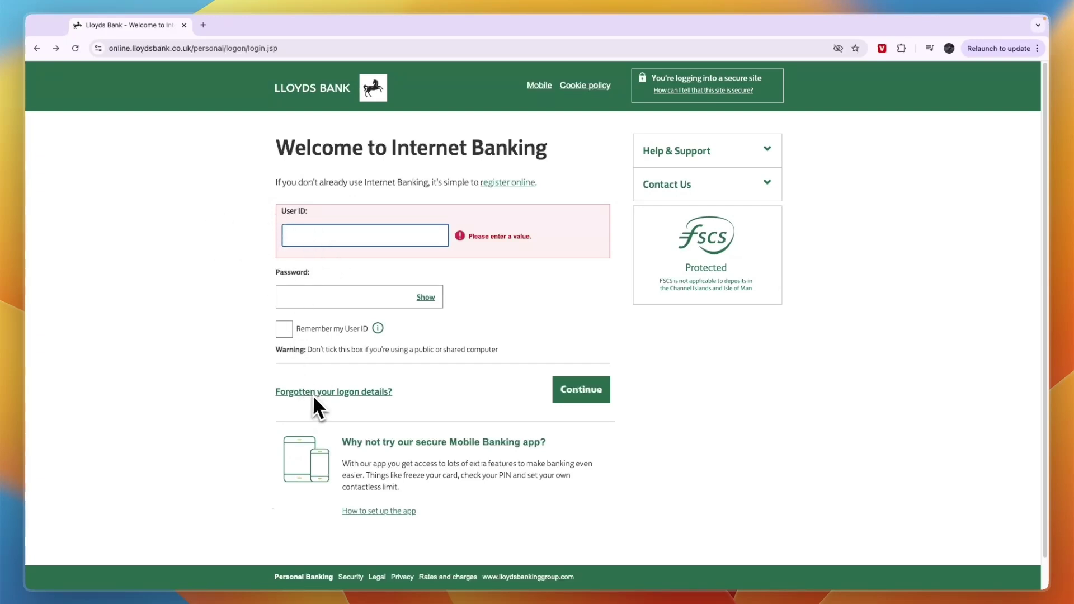
{"action": "left_click", "coordinate": [330, 399]}
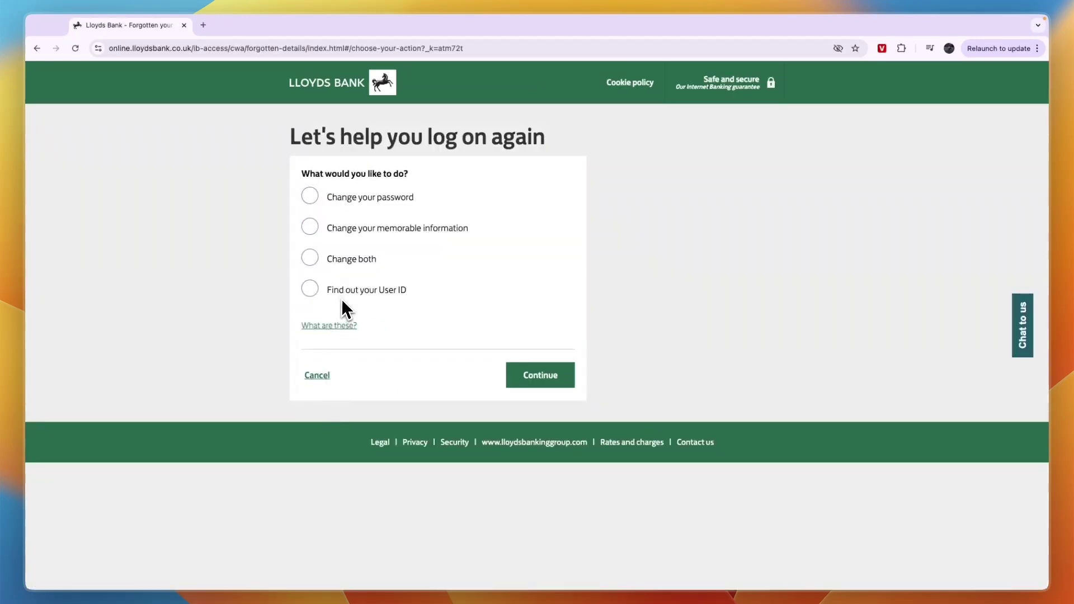
{"action": "left_click", "coordinate": [391, 293]}
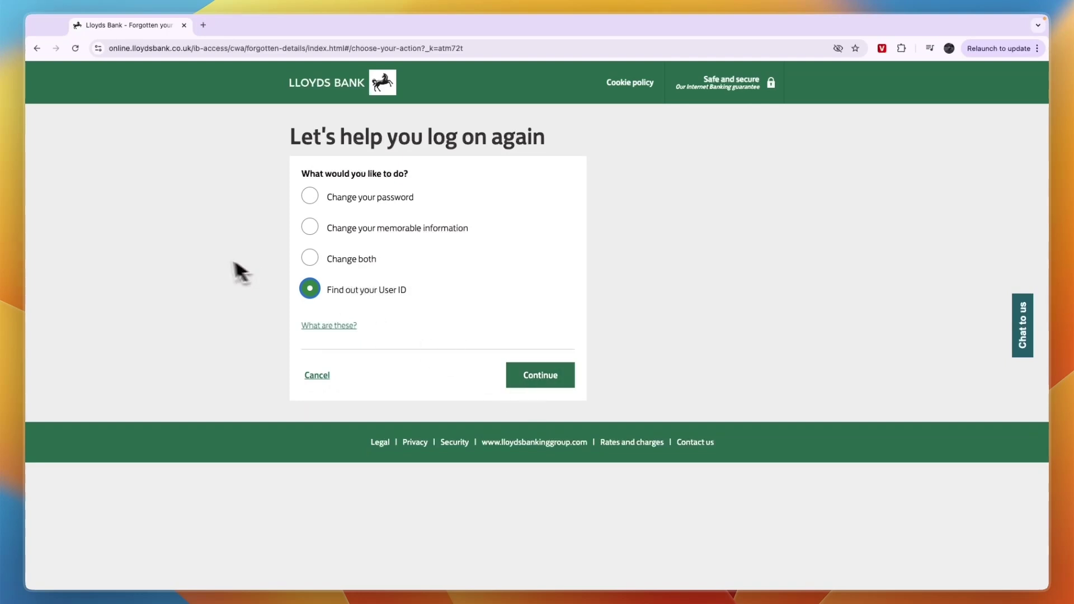